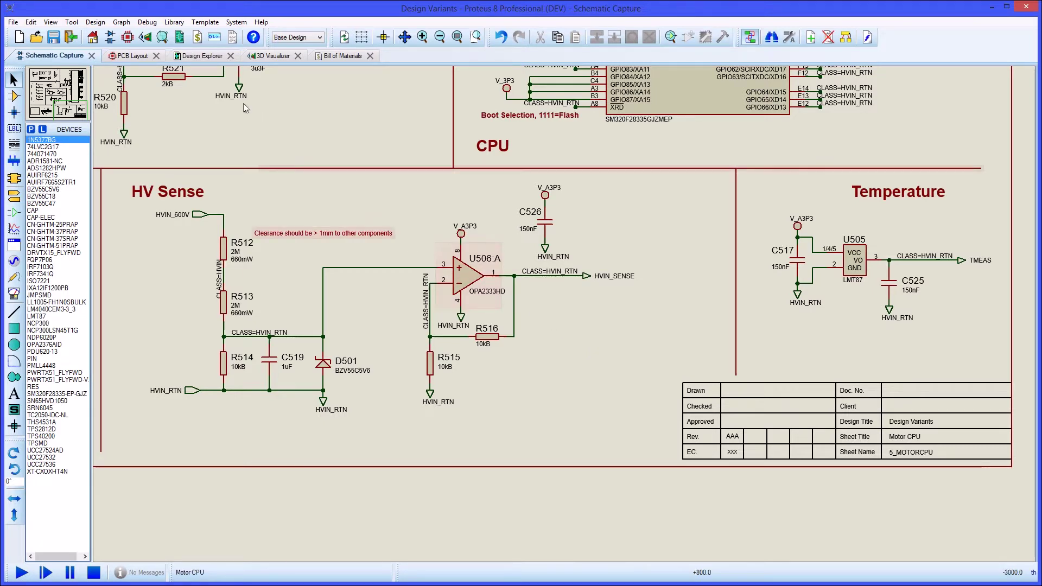
Step: From the parts list, add two assembly variants named BASIC and MIDRANGE
left_click(201, 57)
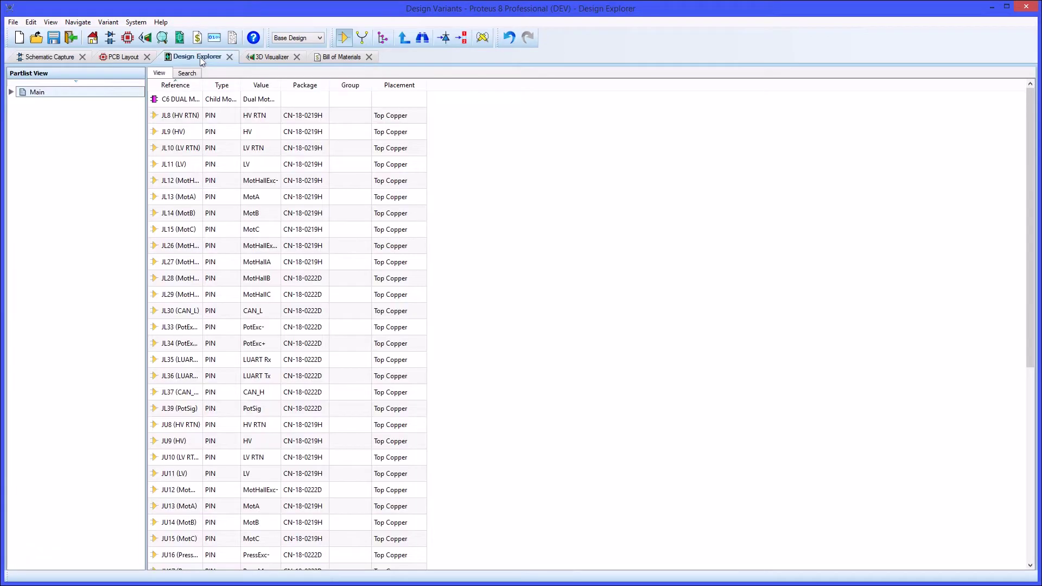
left_click(116, 28)
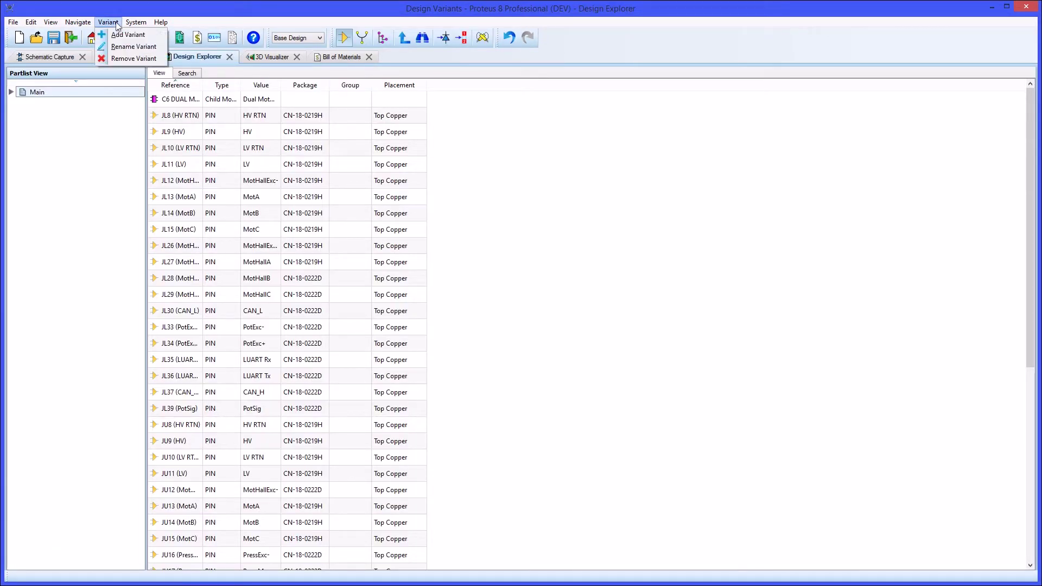
left_click(119, 35)
type("BASIC")
key("Return")
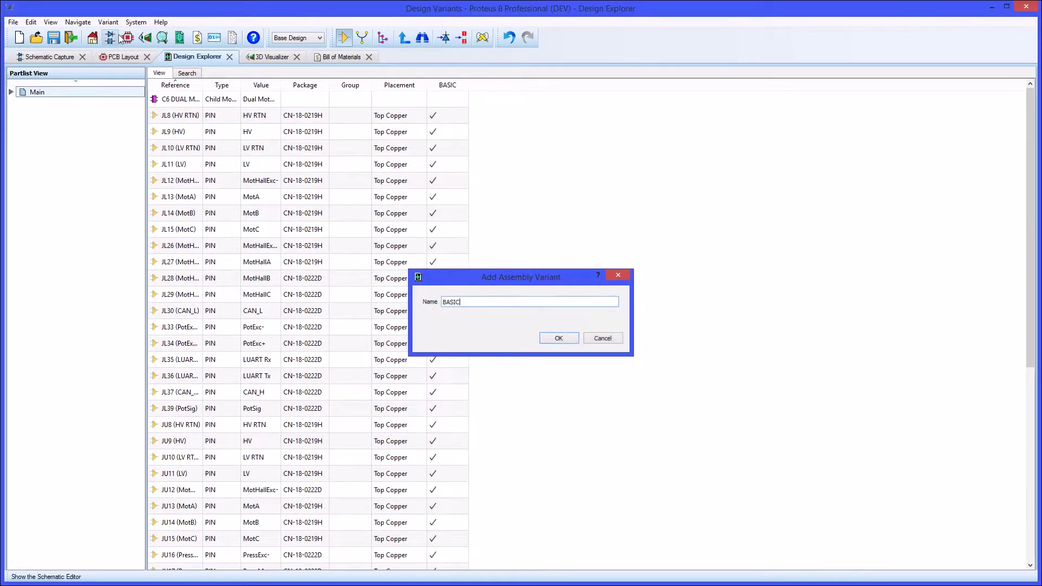
left_click(112, 25)
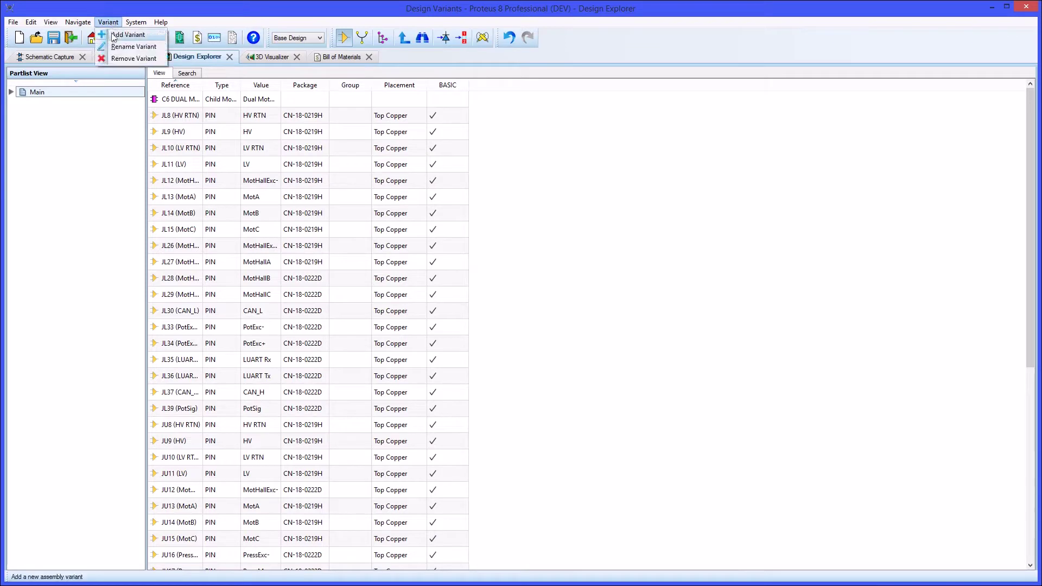
left_click(114, 36)
type("MIDRANGE")
key("Return")
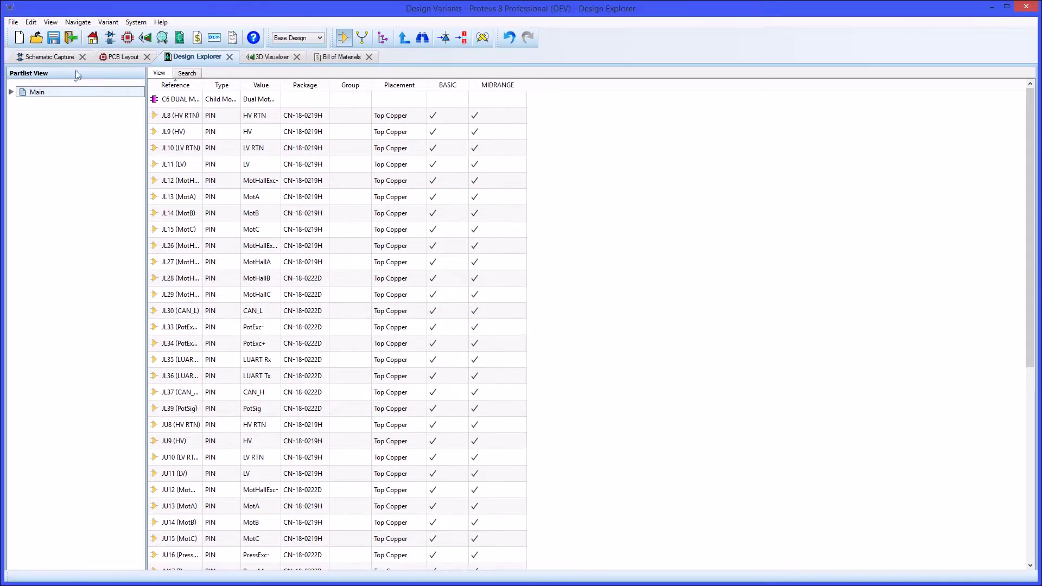
Step: Open the 5_MOTORCPU sheet's part list under Main and mark C517 not fitted in BASIC
left_click(11, 92)
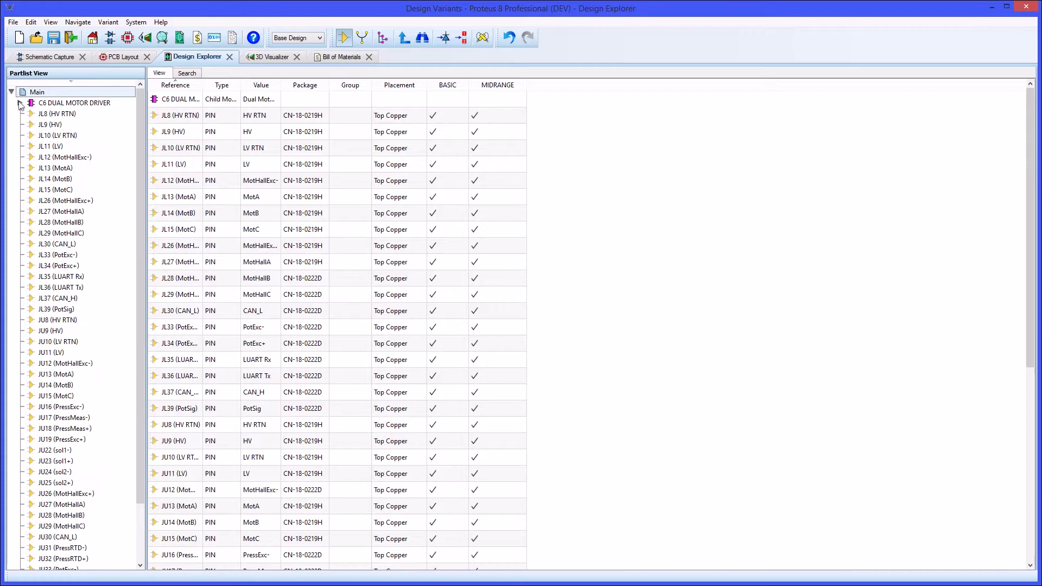
left_click(20, 103)
left_click(54, 157)
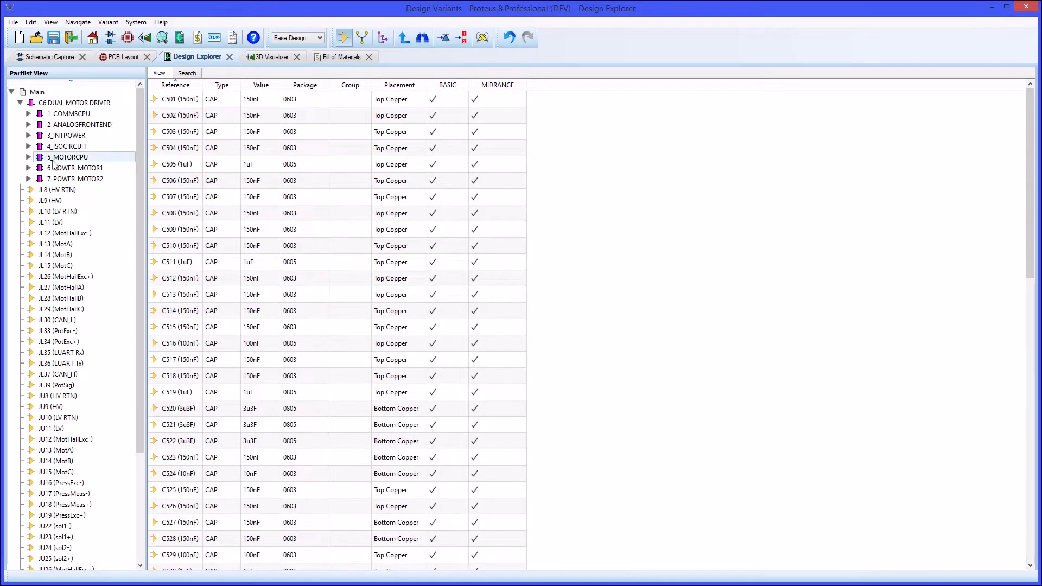
left_click(432, 360)
Step: Back in the schematic, make BASIC the active assembly variant
left_click(64, 59)
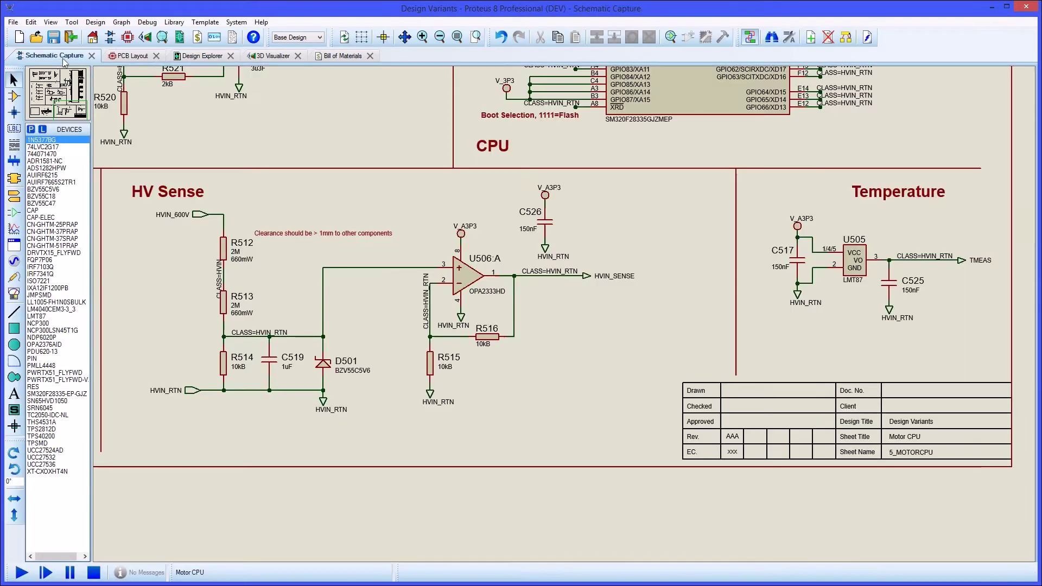
left_click(297, 37)
left_click(284, 54)
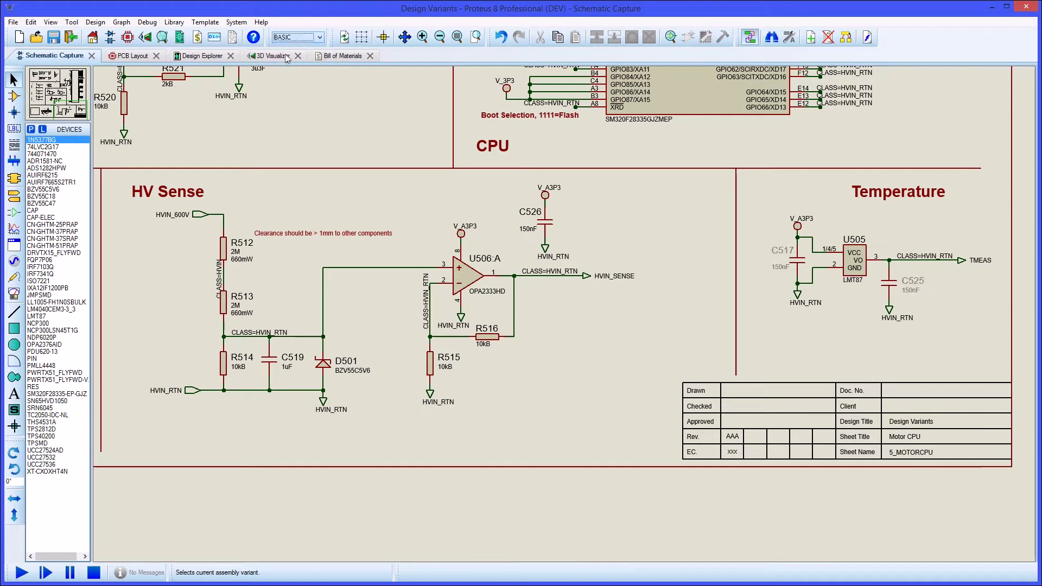
Step: Exclude the LMT87 sensor U505 from BASIC, then tag every part in the HV Sense block
right_click(861, 260)
left_click(896, 276)
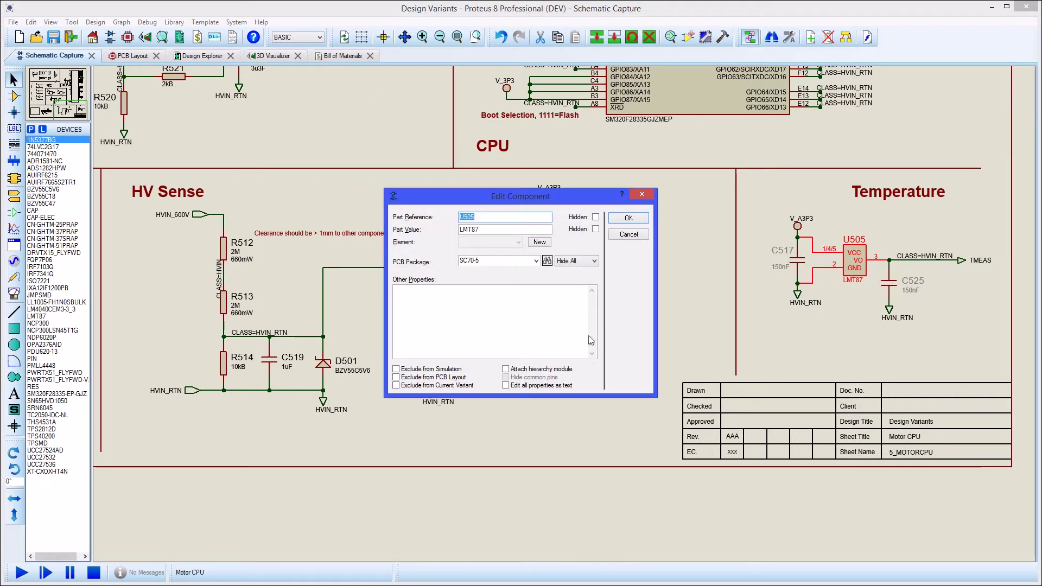
left_click(396, 385)
left_click(639, 220)
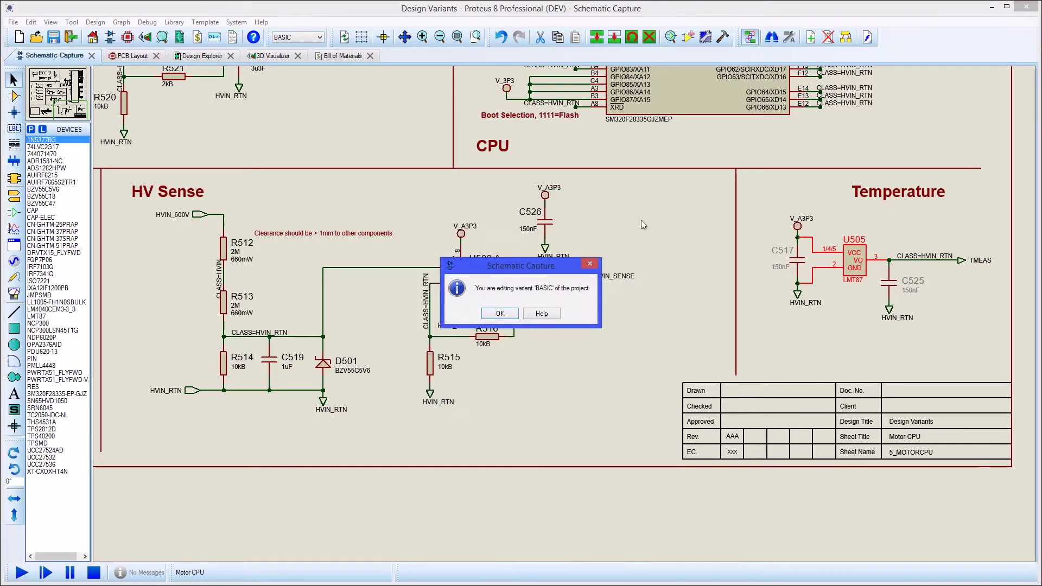
left_click(499, 314)
left_click_drag(674, 176, 125, 421)
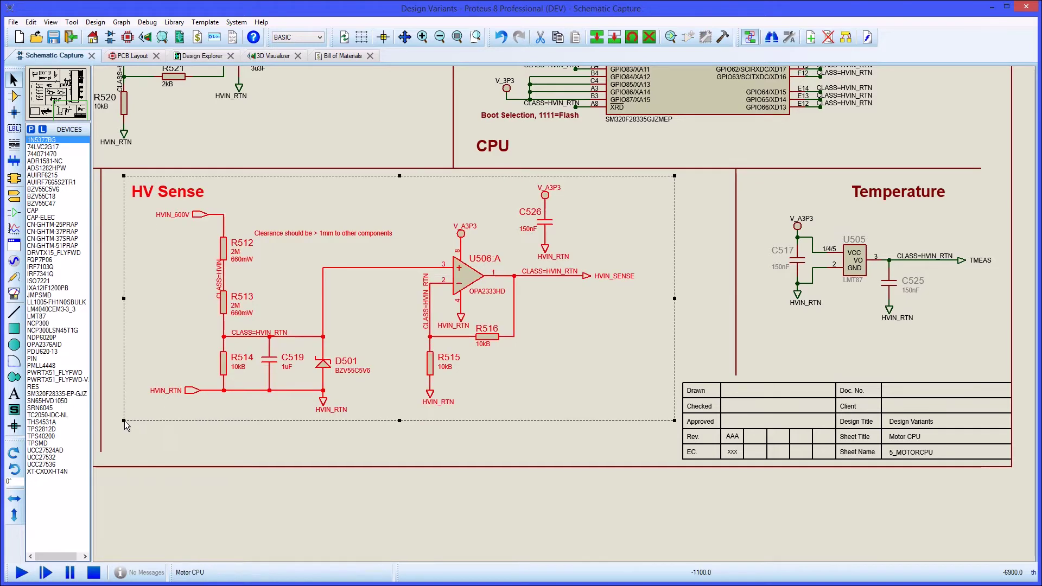
Step: Search for tagged components and mark all of them, C519 through U506, not fitted in BASIC
left_click(208, 57)
left_click(188, 74)
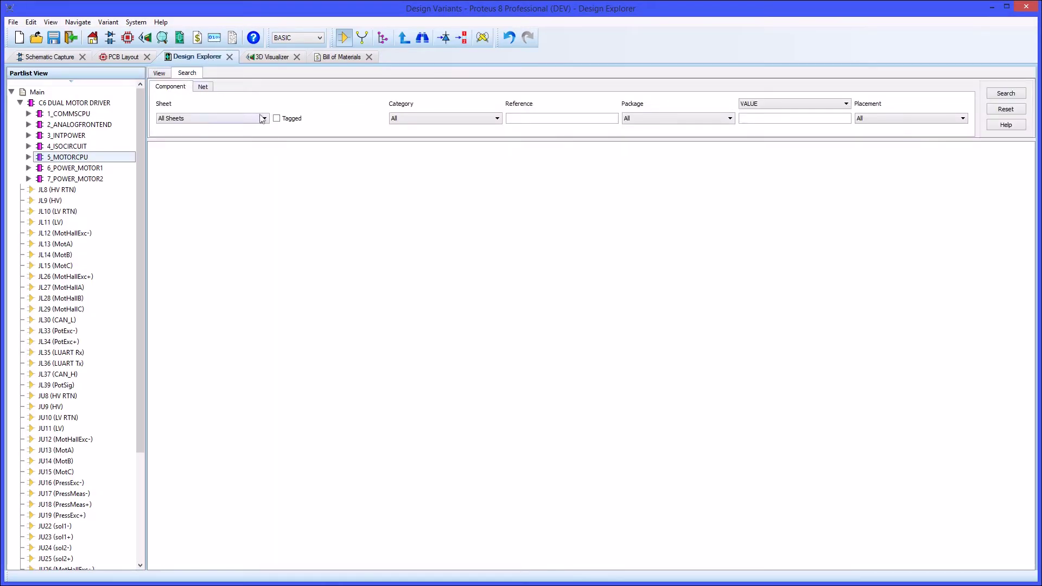
left_click(1003, 95)
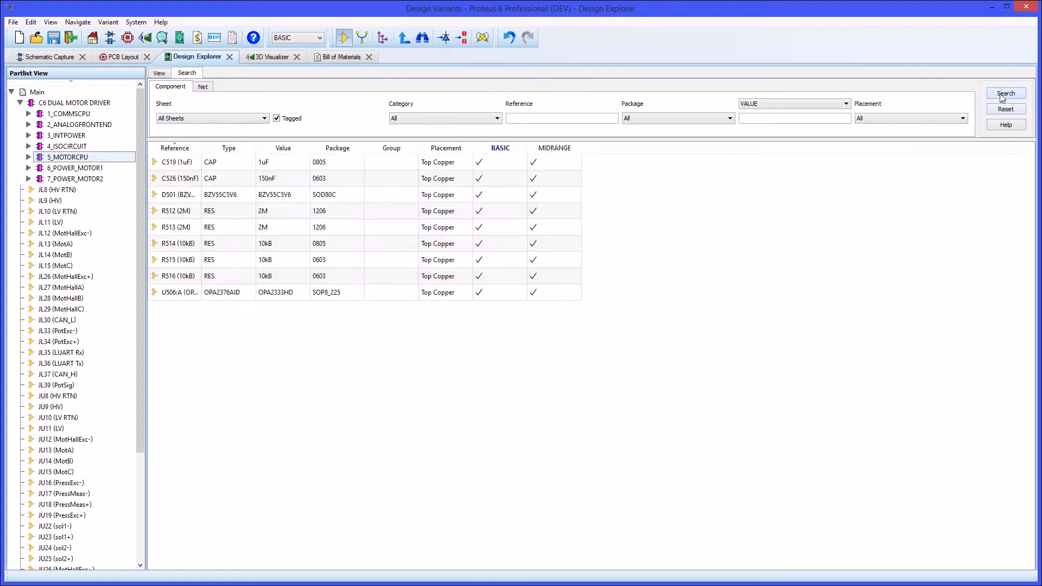
left_click(494, 167)
left_click(481, 166)
left_click_drag(481, 166, 486, 291)
Step: Filter the search to Not Fitted parts to confirm 13, then return to the Motor CPU schematic
left_click(898, 122)
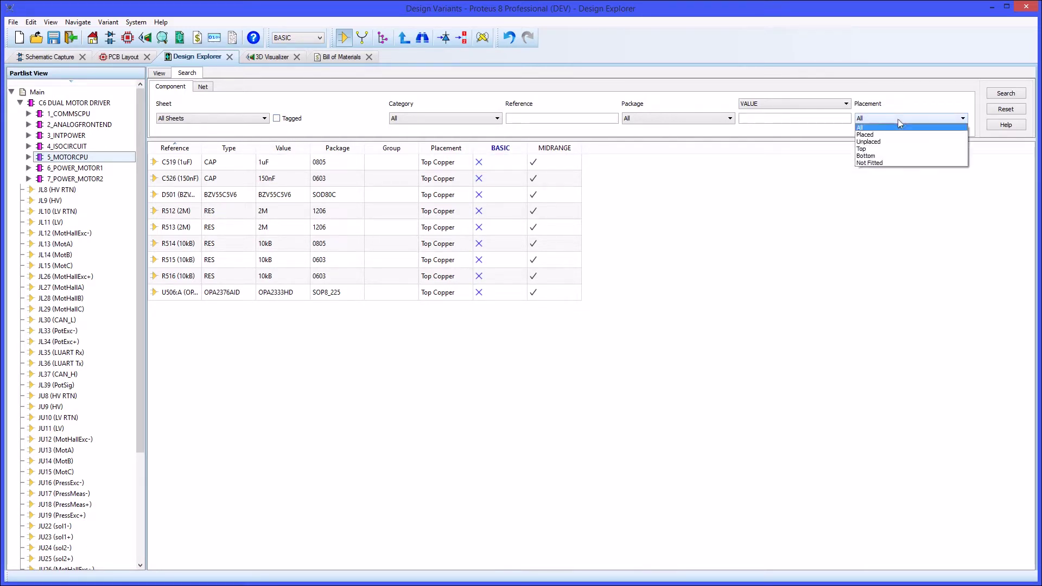
left_click(901, 163)
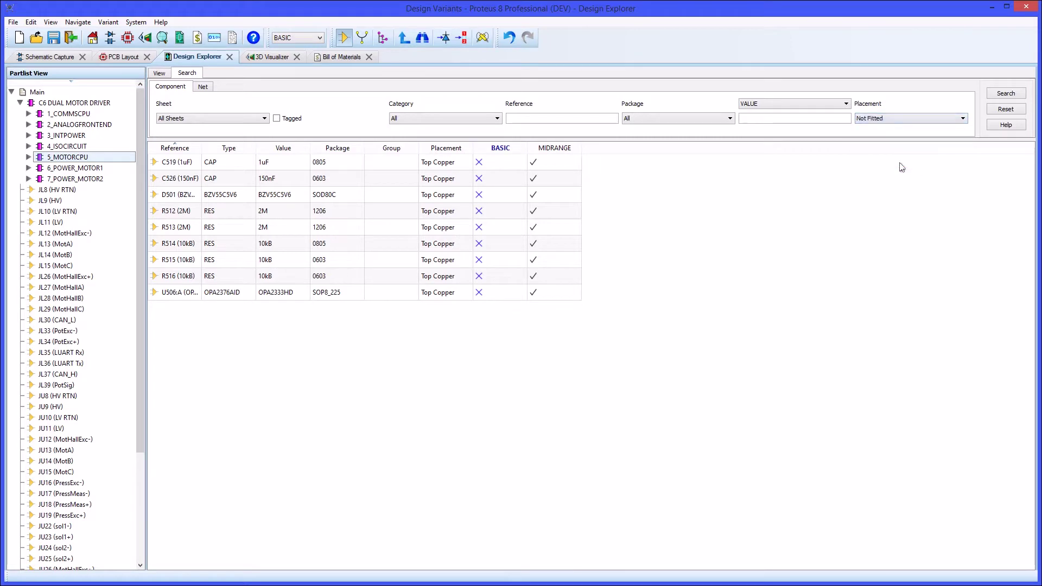
left_click(1002, 95)
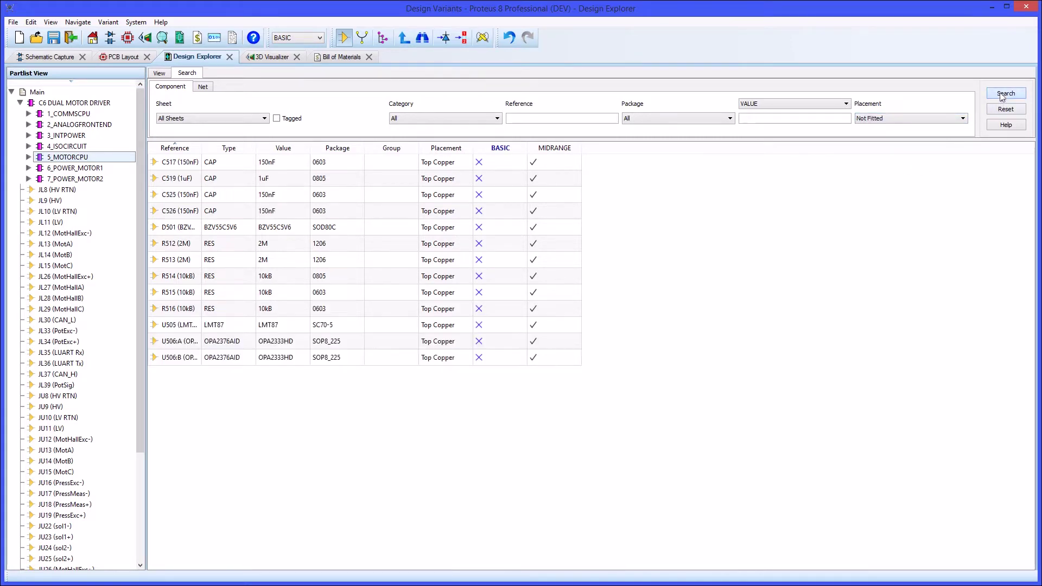
left_click(43, 57)
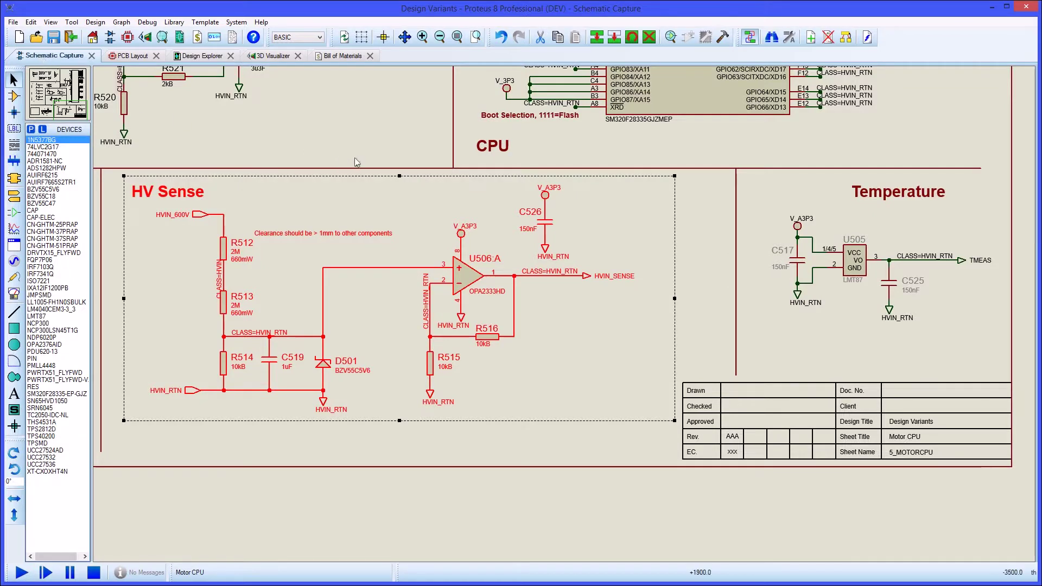
Step: Clear the HV Sense tagging and review the board in 3D and the bill of materials
left_click(357, 159)
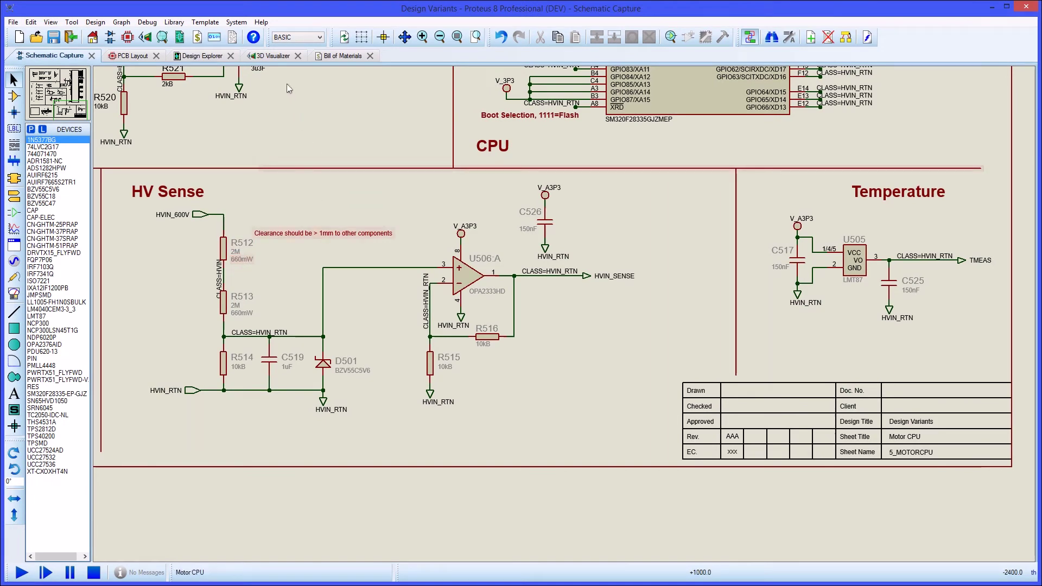
left_click(281, 57)
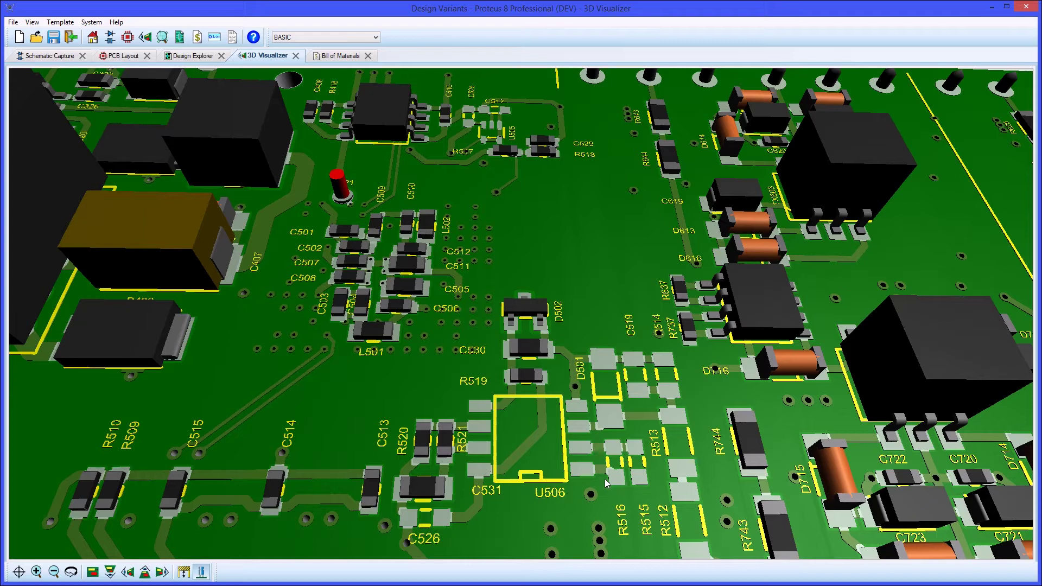
left_click(347, 56)
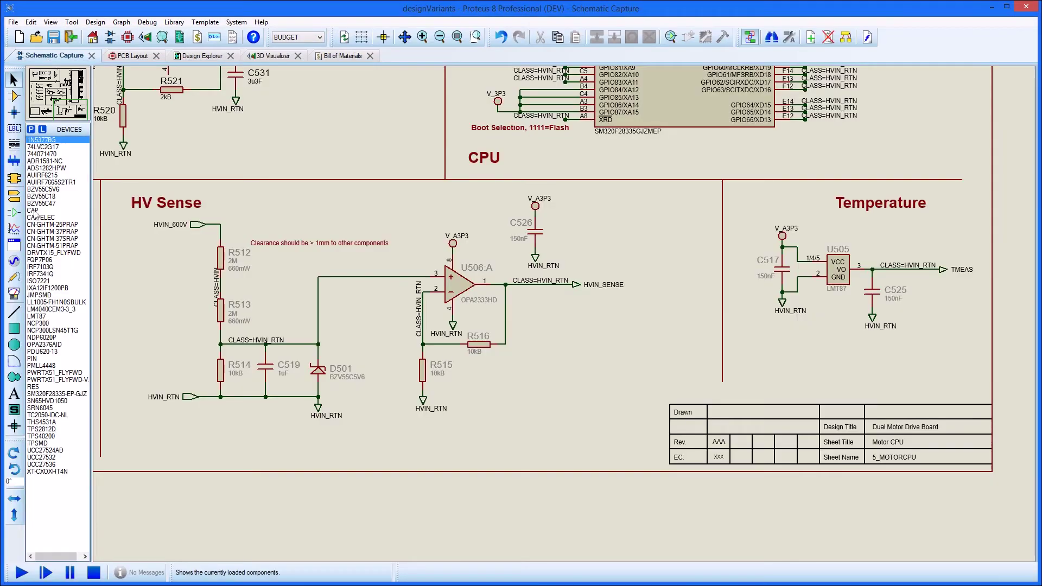
left_click(676, 422)
type("Variant")
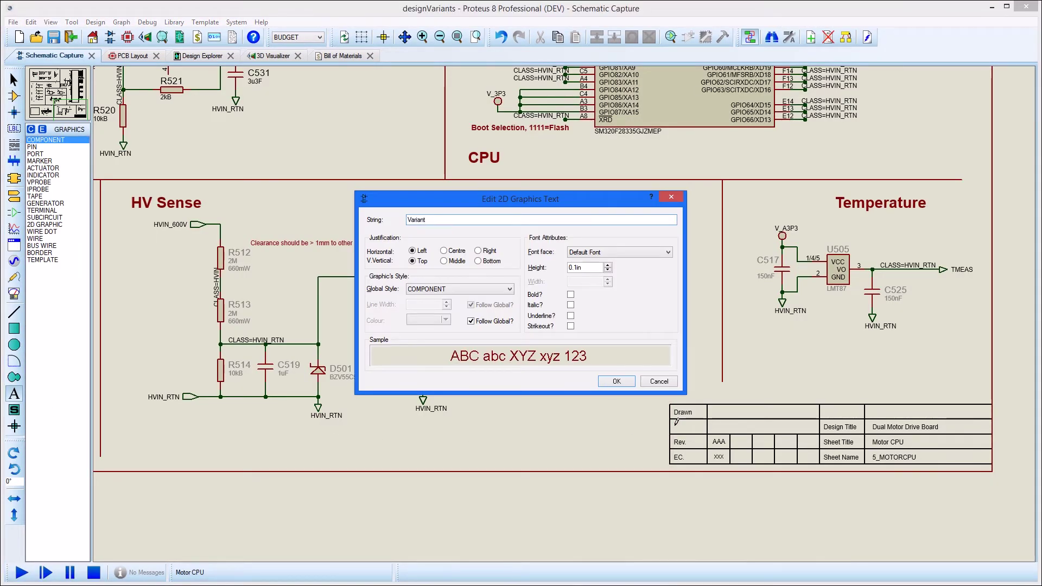
key("Return")
left_click(717, 419)
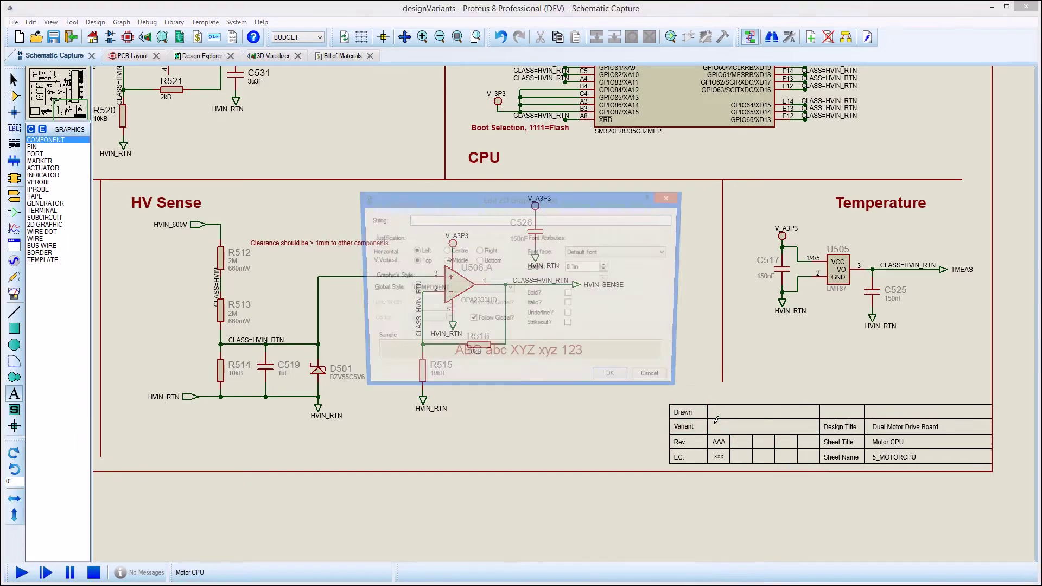
type("@variant")
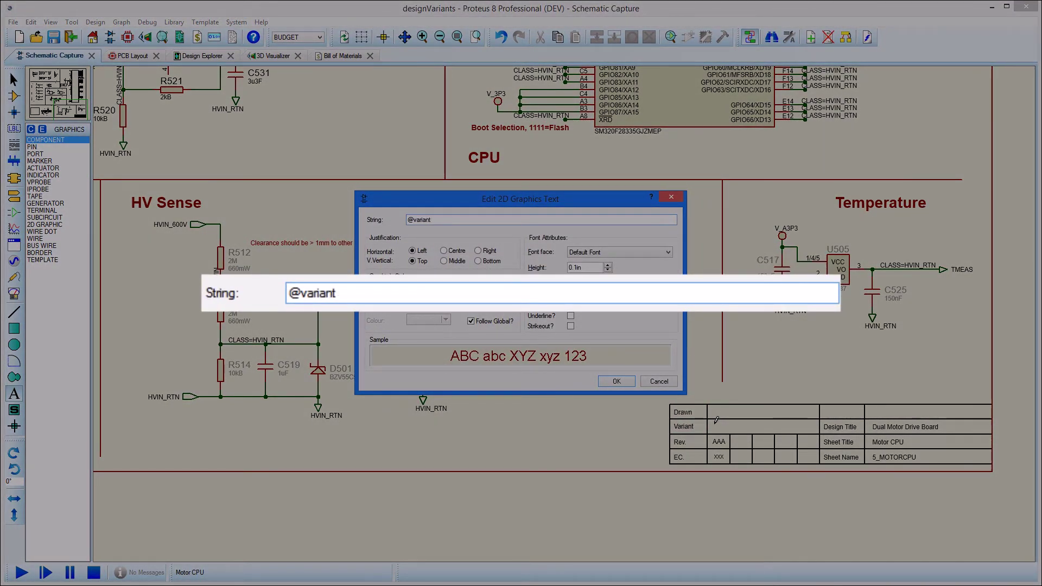
key("Return")
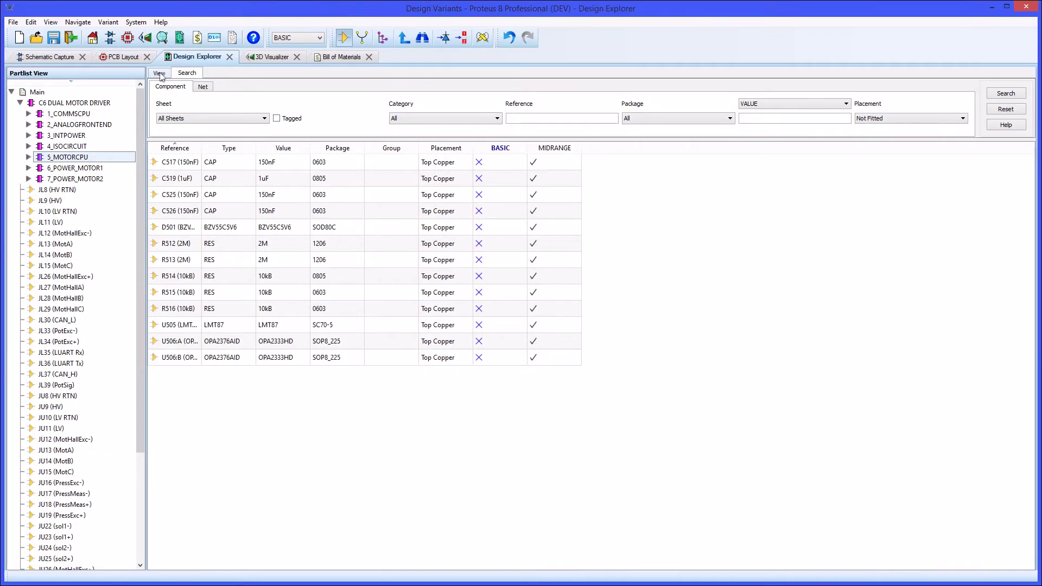
Step: Make MIDRANGE the current variant and change C501–C504 from 150nF to 200nF
left_click(163, 74)
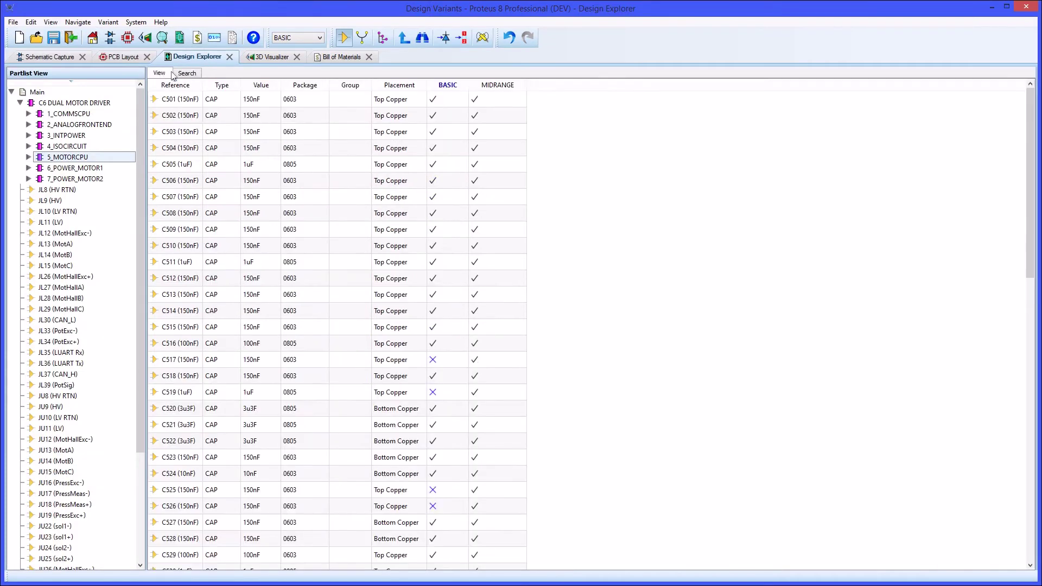
left_click(318, 37)
left_click(305, 63)
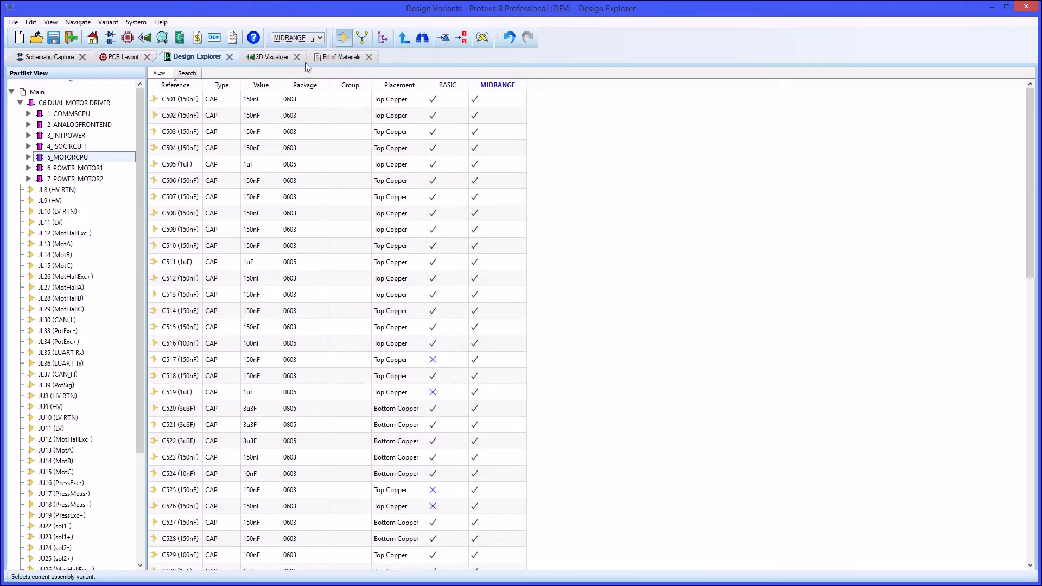
left_click(266, 100)
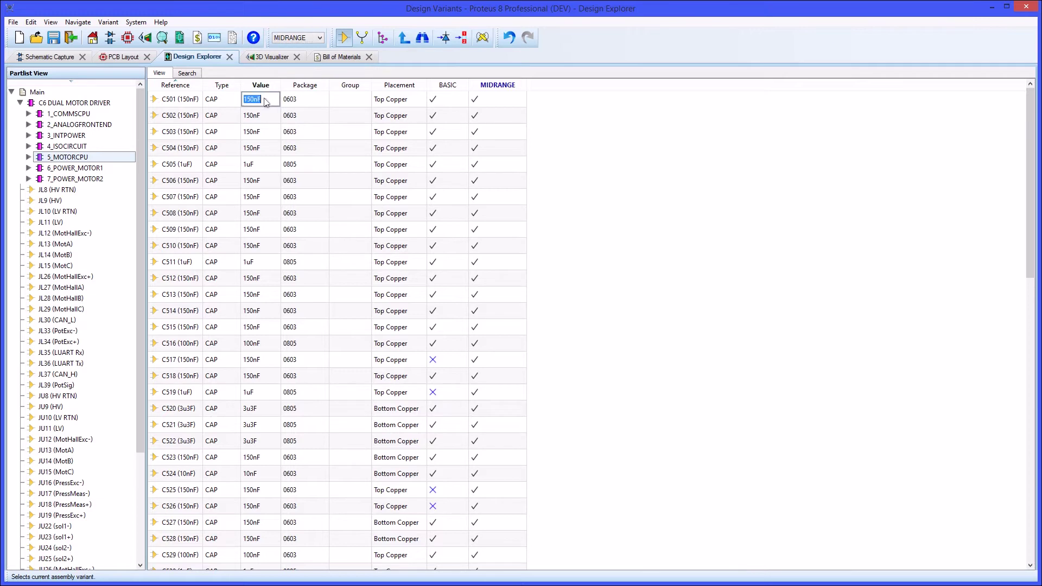
type("200")
key("Return")
left_click(272, 99)
left_click_drag(280, 105, 277, 152)
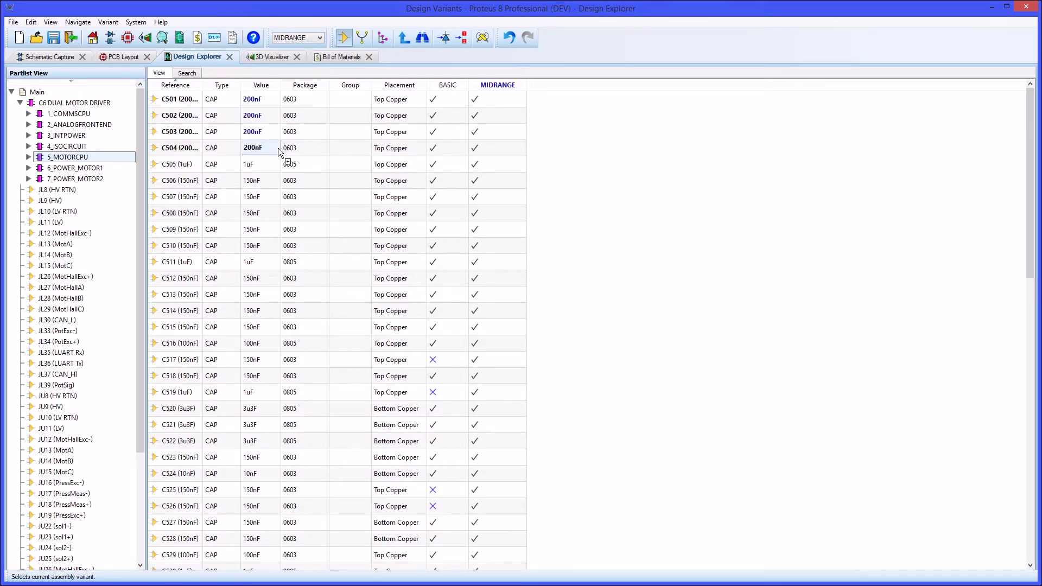
Step: Add Stock Code (CODE) and Cost (COST) property columns to the parts table
left_click(55, 24)
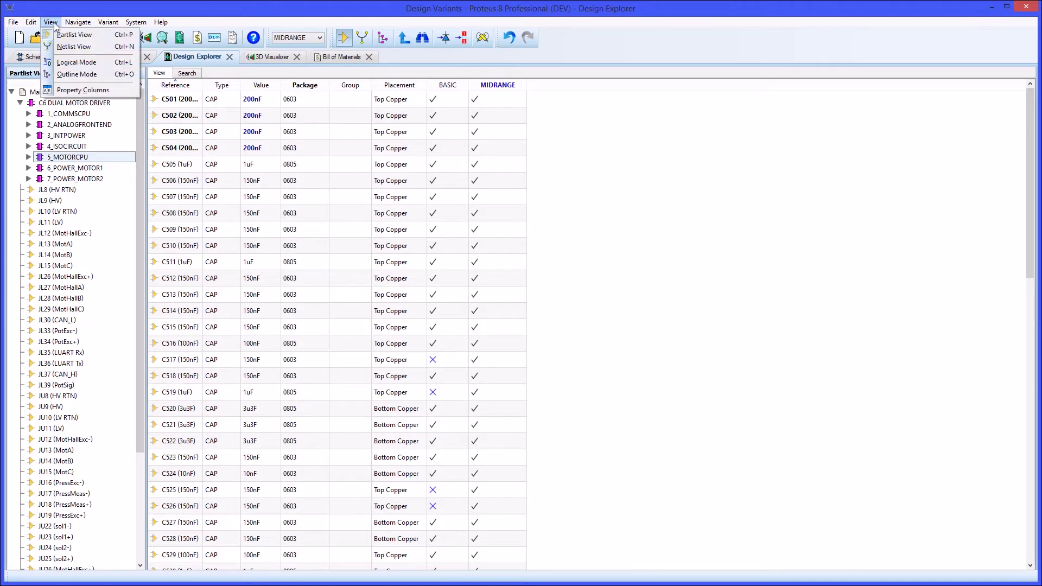
left_click(69, 90)
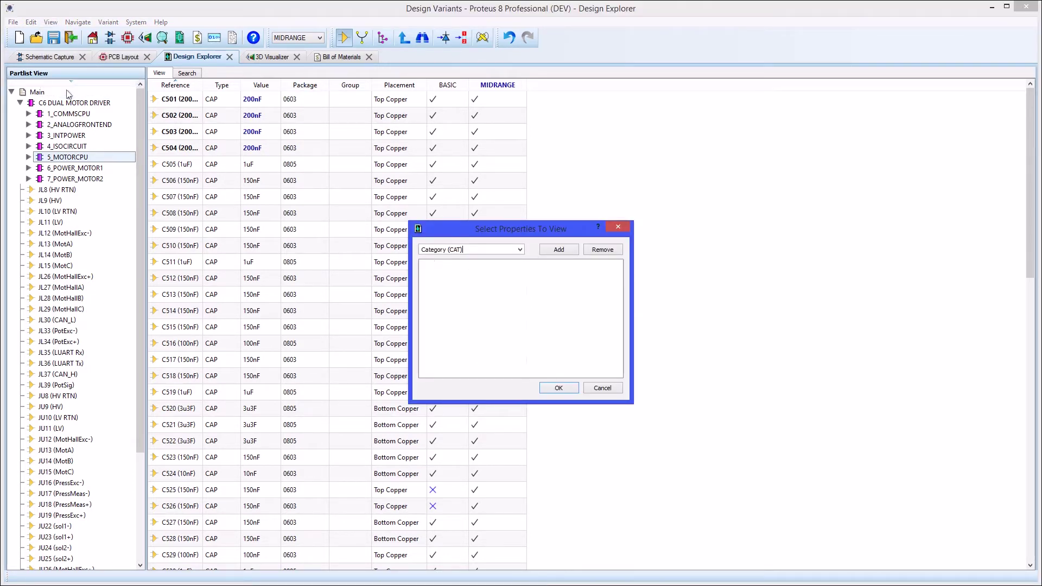
left_click(520, 249)
left_click(503, 265)
left_click(559, 250)
left_click(520, 250)
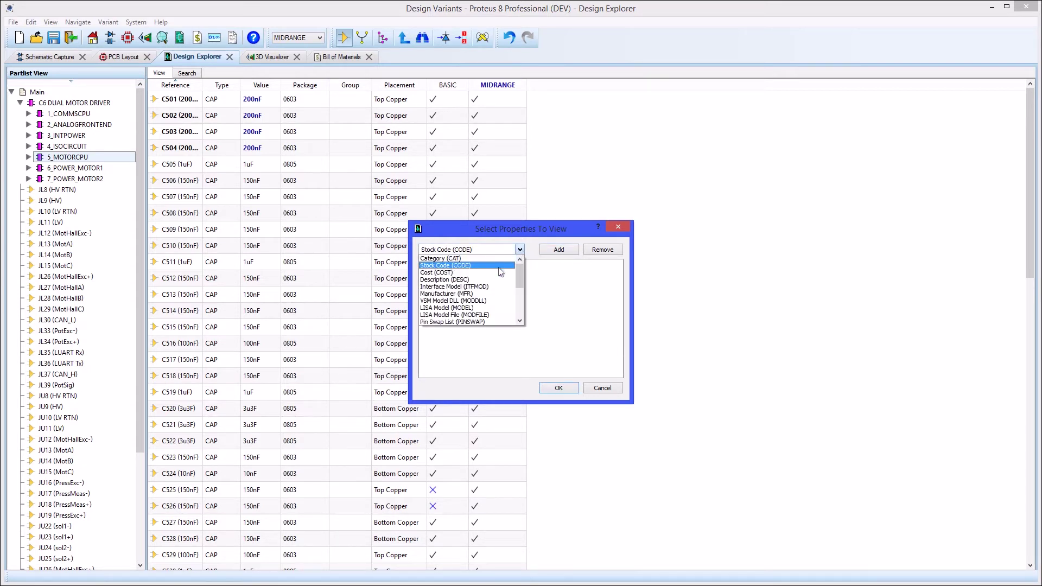
left_click(501, 274)
left_click(559, 250)
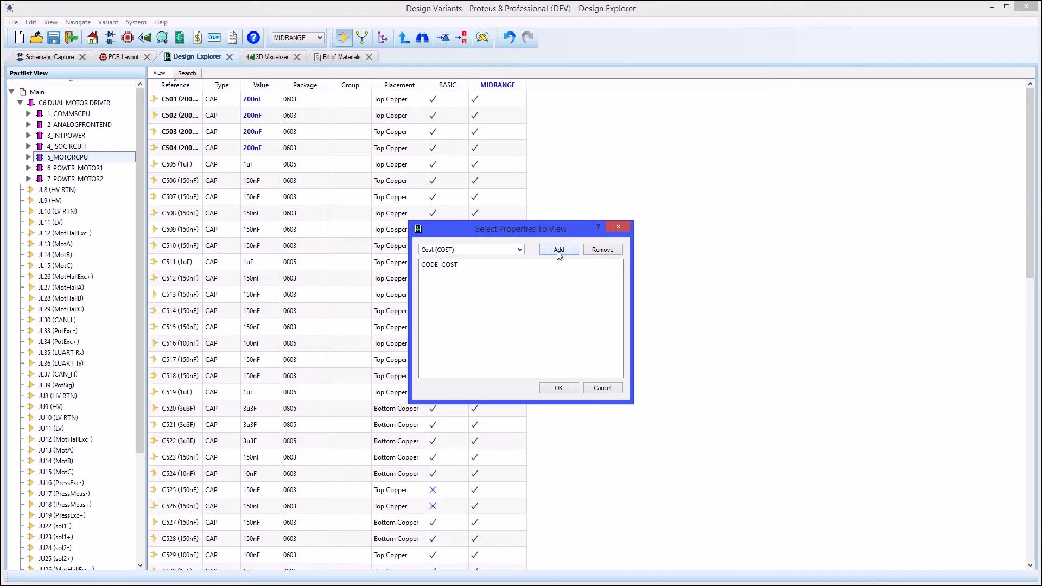
left_click(560, 389)
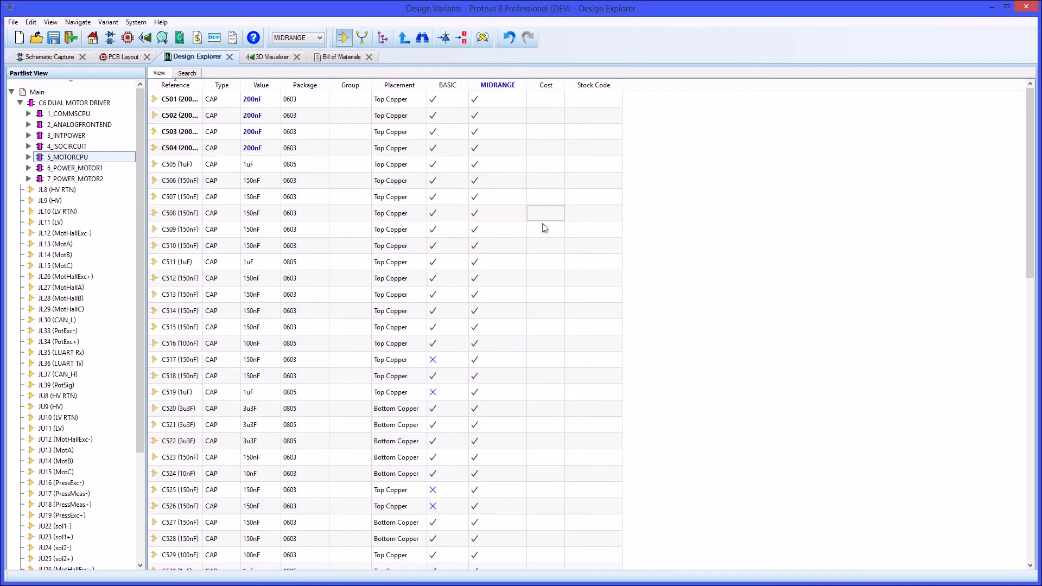
left_click(547, 101)
Step: Give C501–C504 a cost of 0.1 and stock code 123-ABC
type("0.1")
left_click_drag(546, 104, 550, 148)
left_click(598, 99)
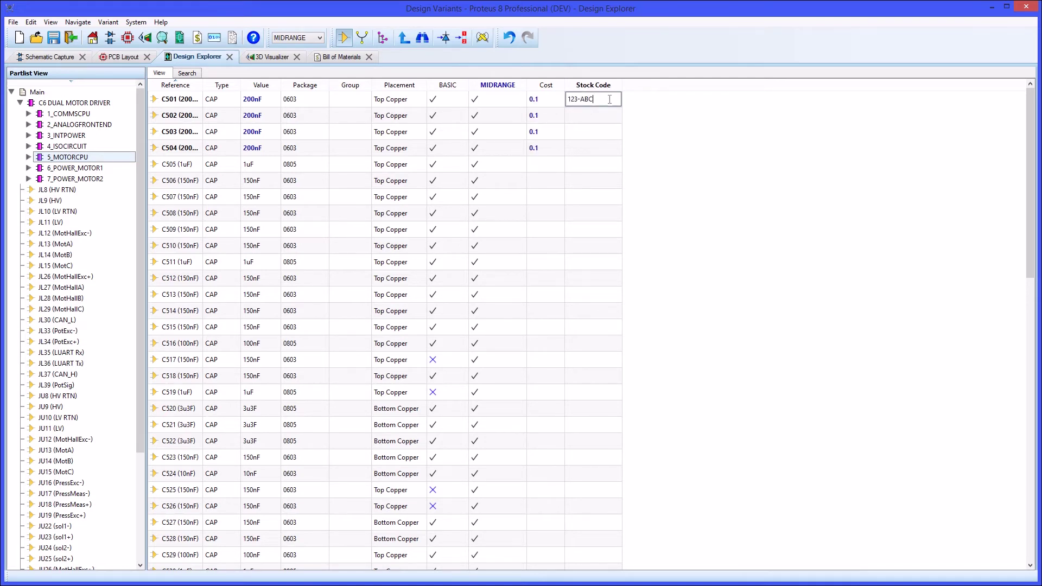
left_click_drag(617, 105, 617, 154)
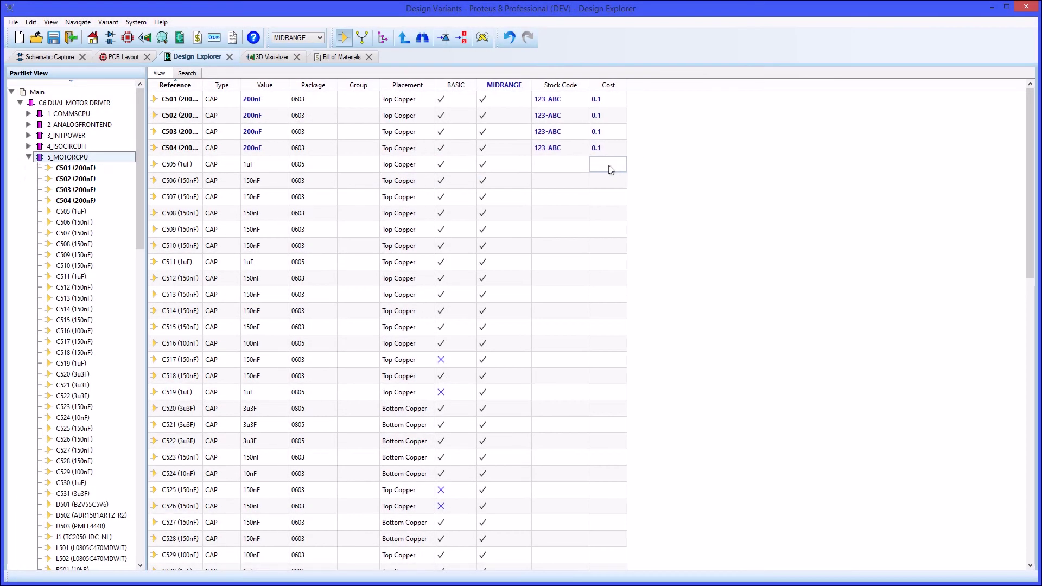
Step: Set C518's value to 200nF and show it on the PCB layout
double_click(257, 381)
type("200nF")
key("Return")
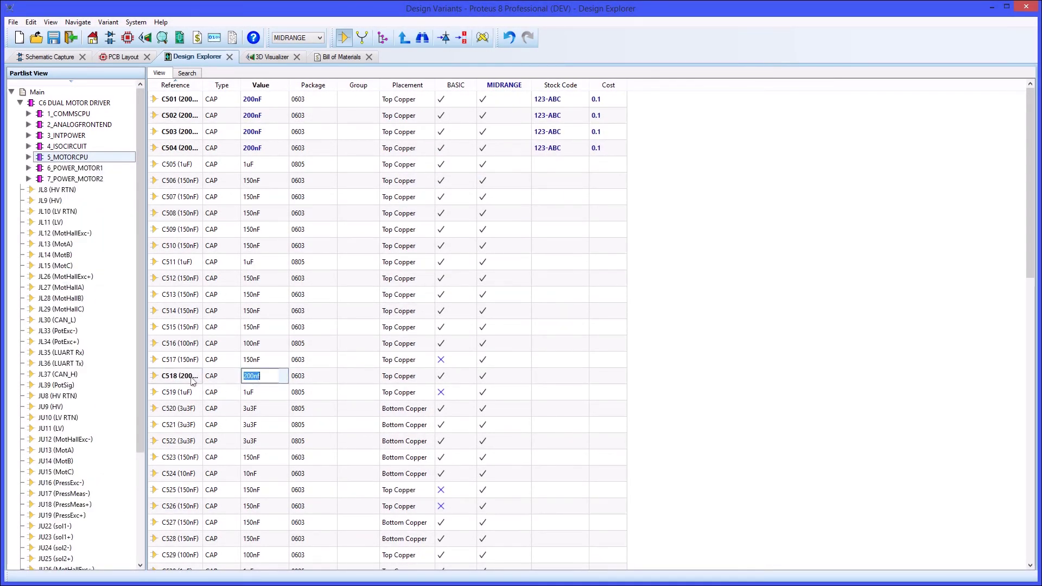
right_click(186, 362)
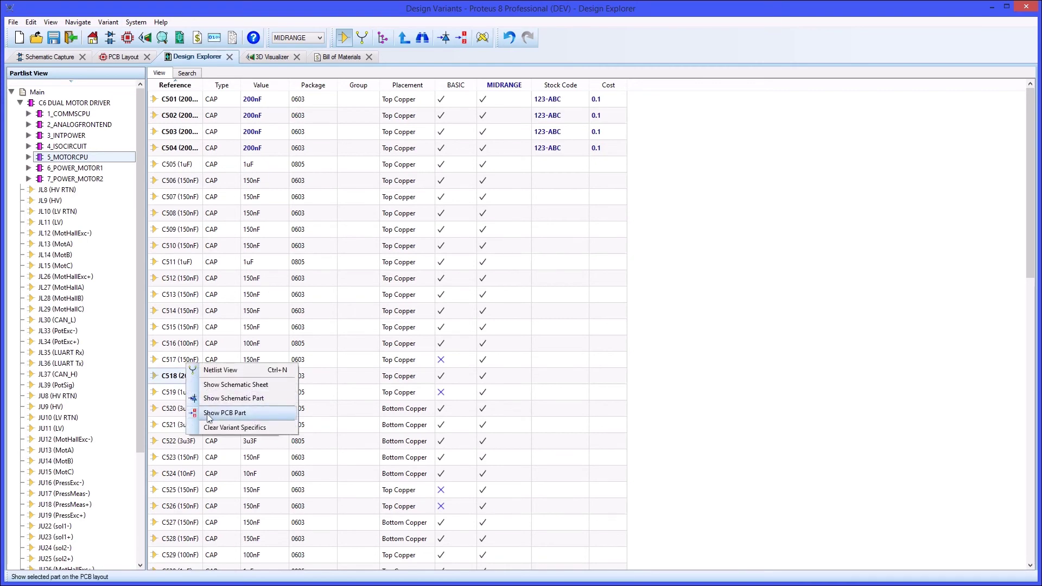
left_click(210, 414)
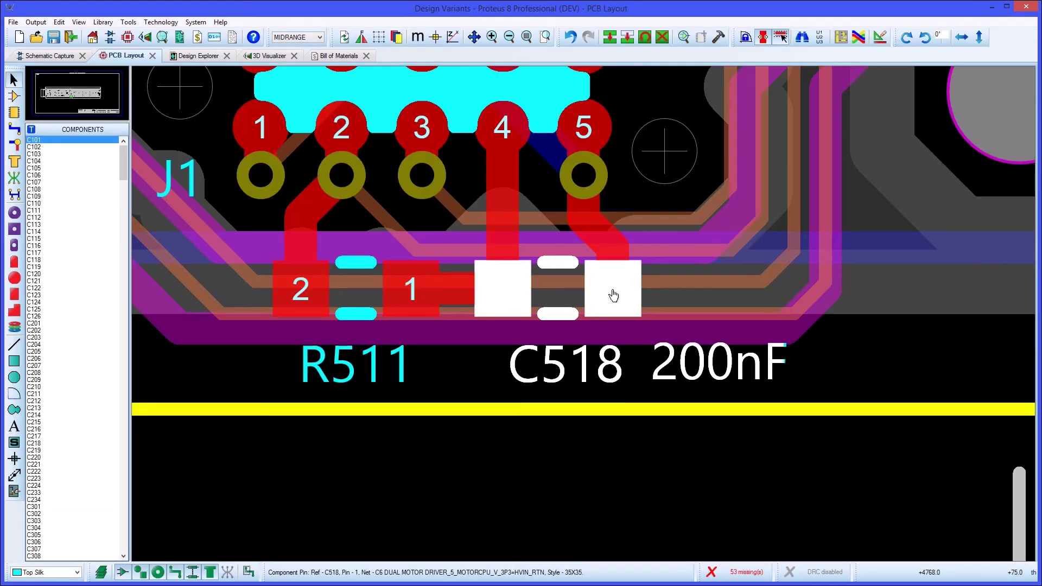
Step: Set C518's Value field to hidden so only its C518 reference shows on the board
right_click(619, 287)
left_click(646, 307)
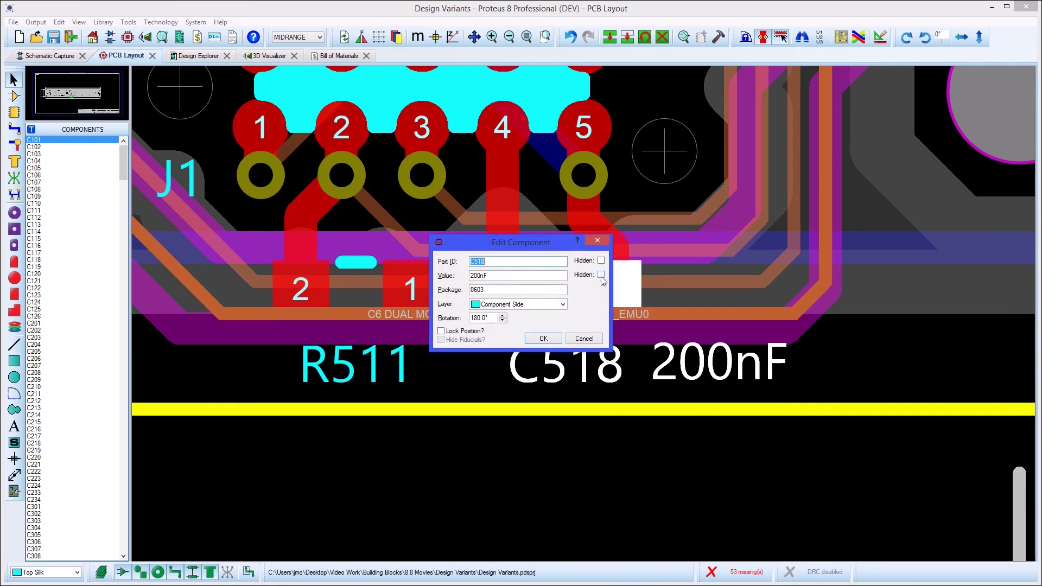
left_click(558, 338)
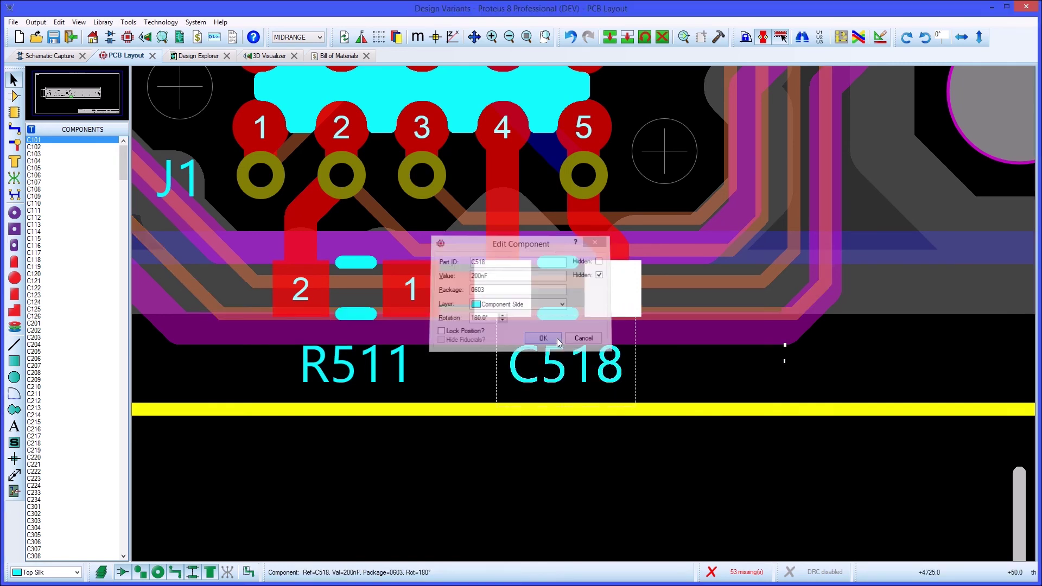
left_click(565, 431)
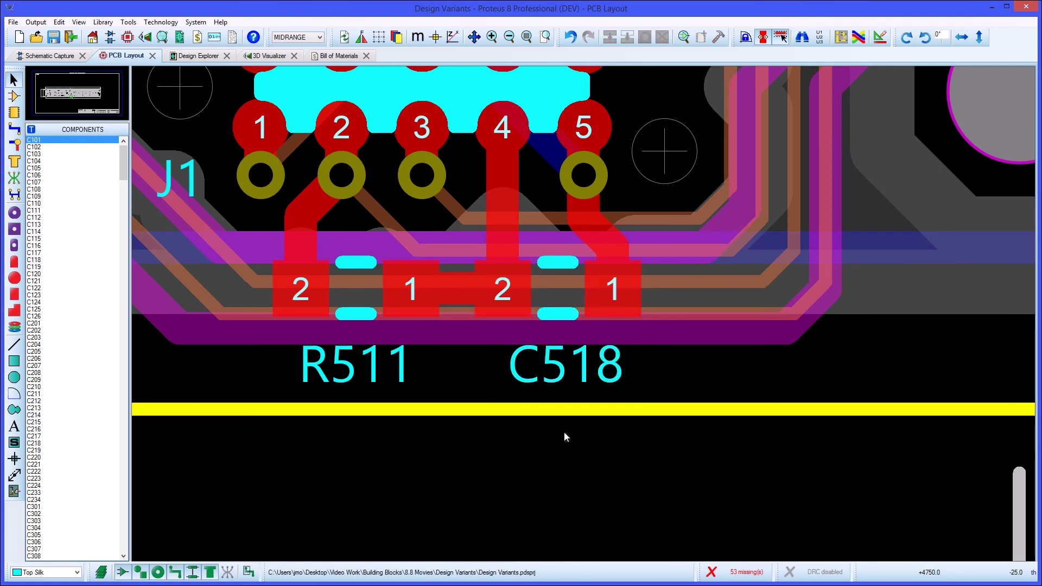
Step: Create a project note from the Variant Comparison Report.pjnt template
left_click(232, 38)
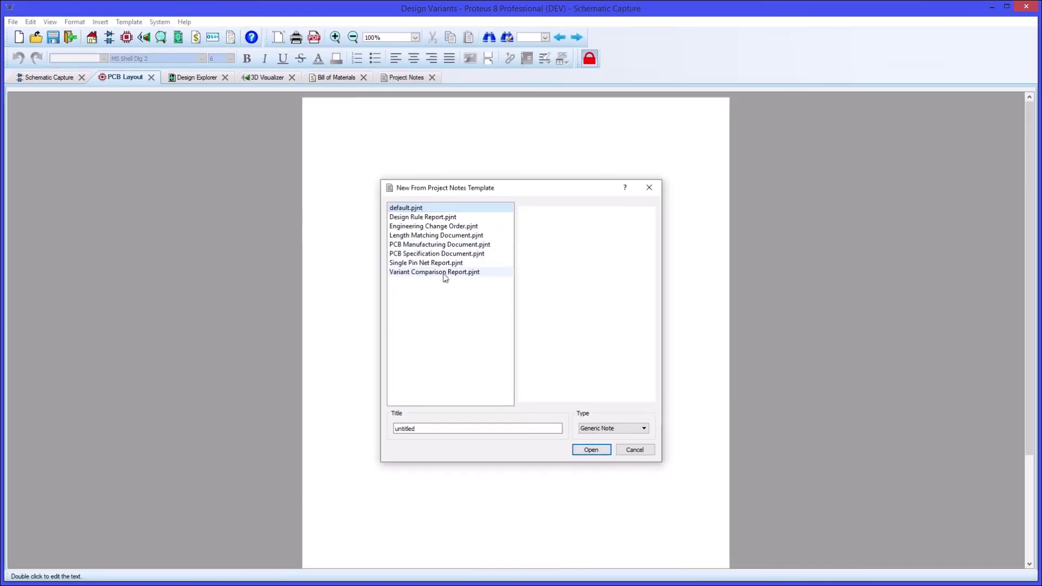
left_click(445, 274)
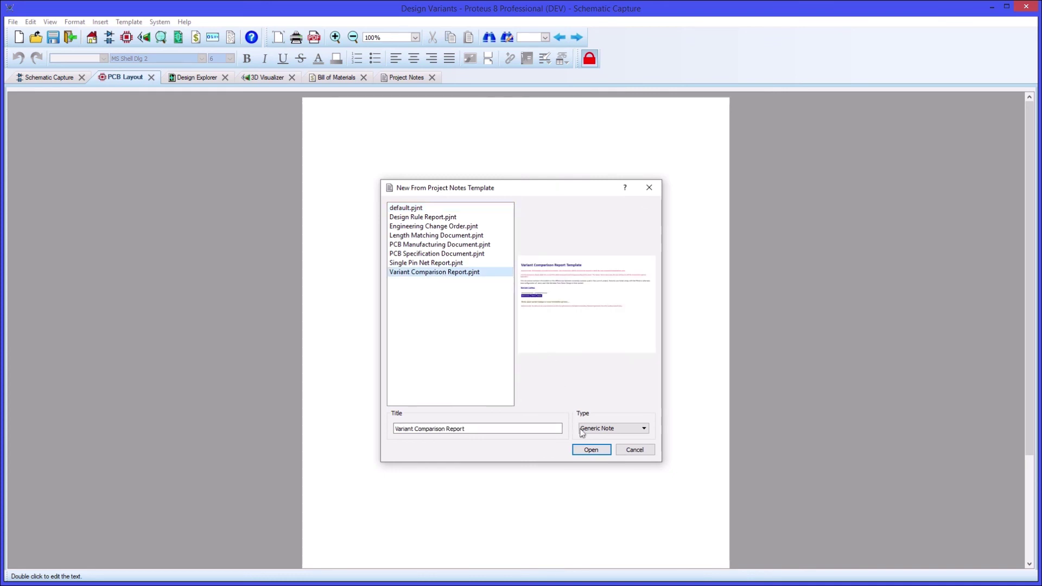
left_click(590, 450)
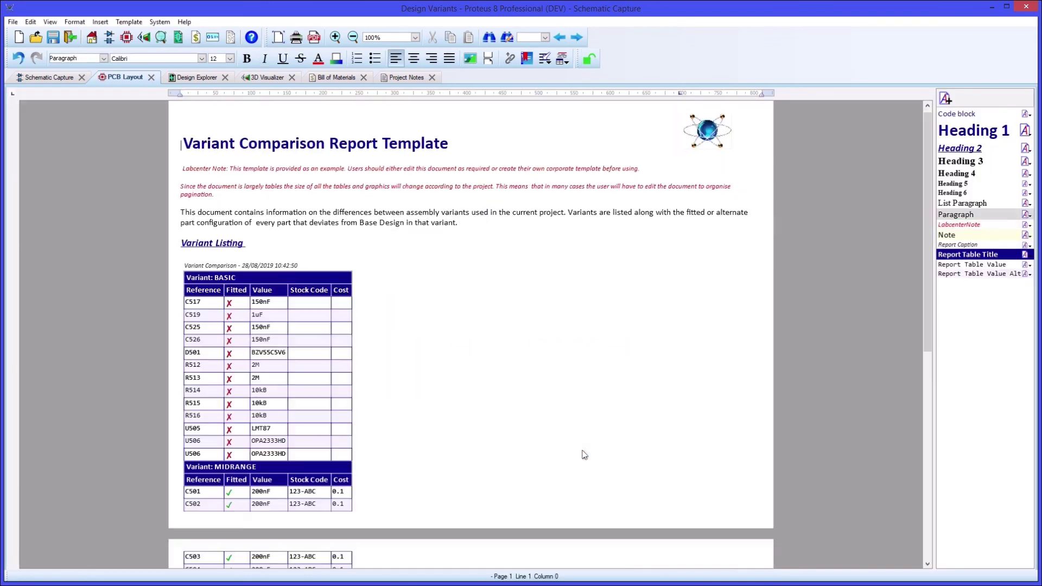